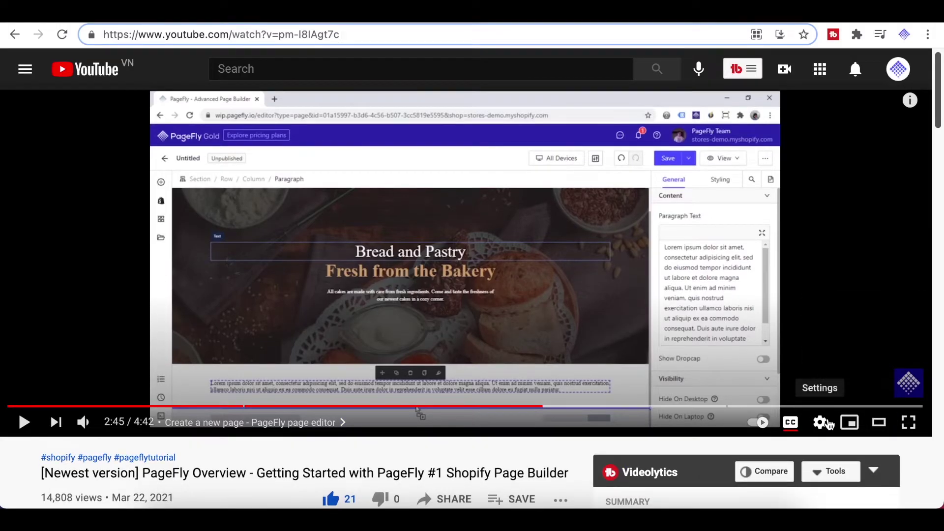
Switch the PageFly tutorial video's subtitles to auto-translated Corsican.
left_click(829, 424)
left_click(826, 349)
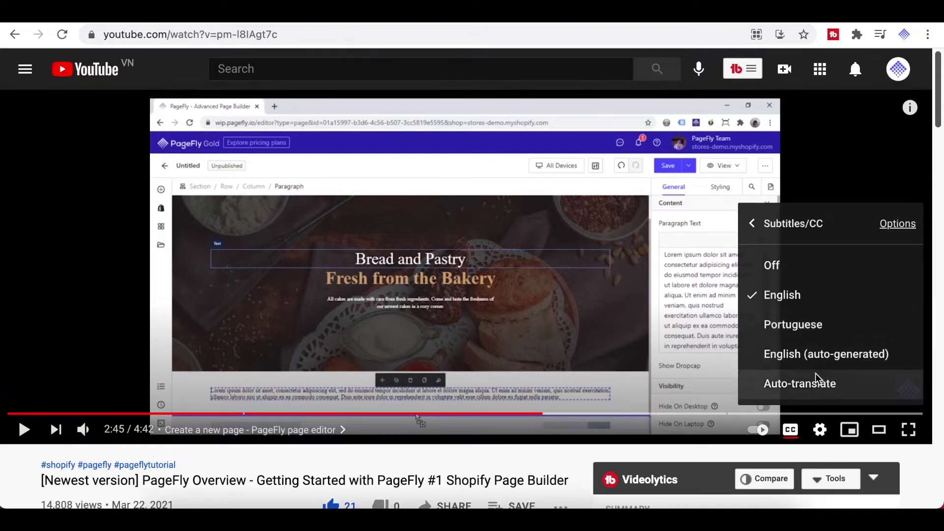
left_click(816, 377)
scroll(803, 293, "down", 2)
scroll(801, 293, "down", 5)
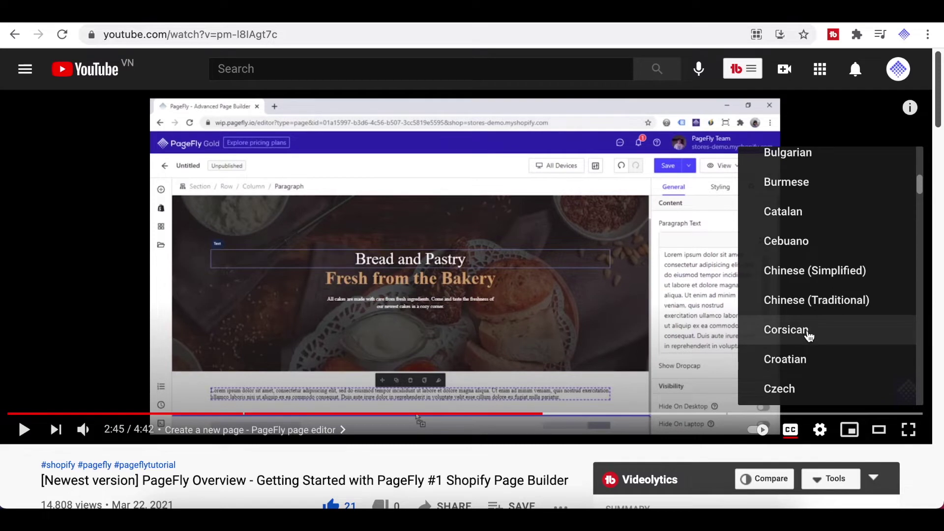
left_click(809, 336)
left_click(542, 388)
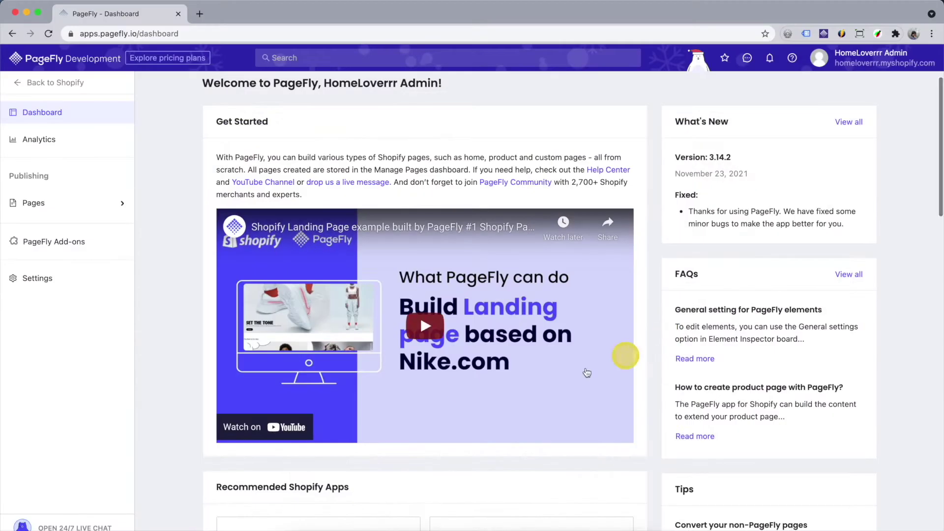
left_click(95, 526)
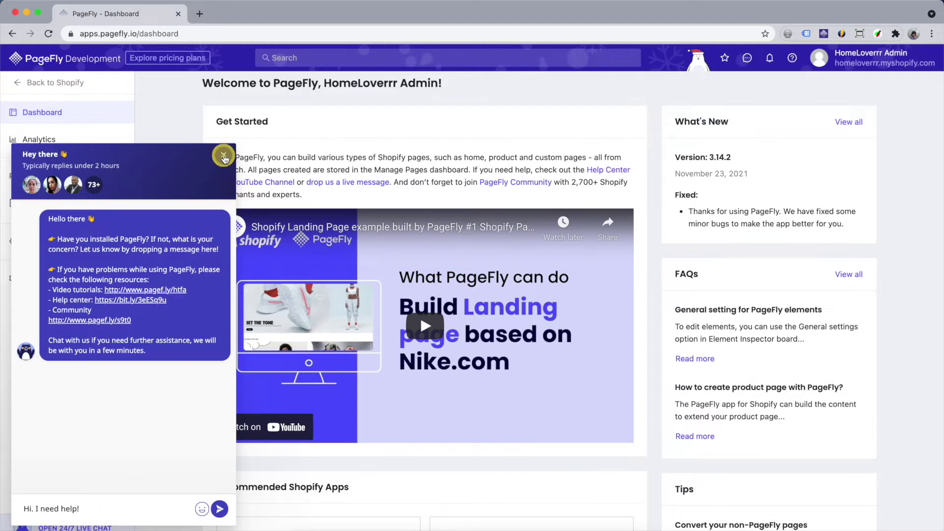
left_click(223, 157)
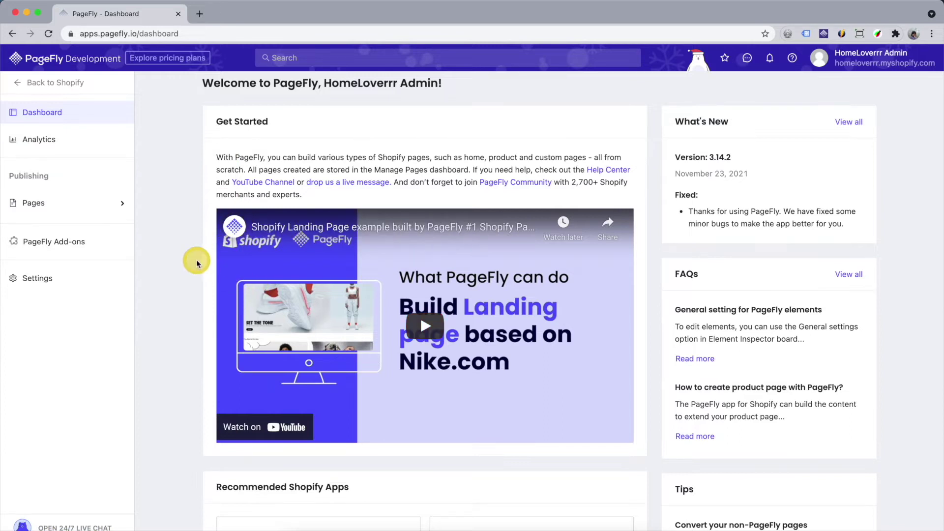
Unpublish all eight PageFly regular pages.
left_click(109, 203)
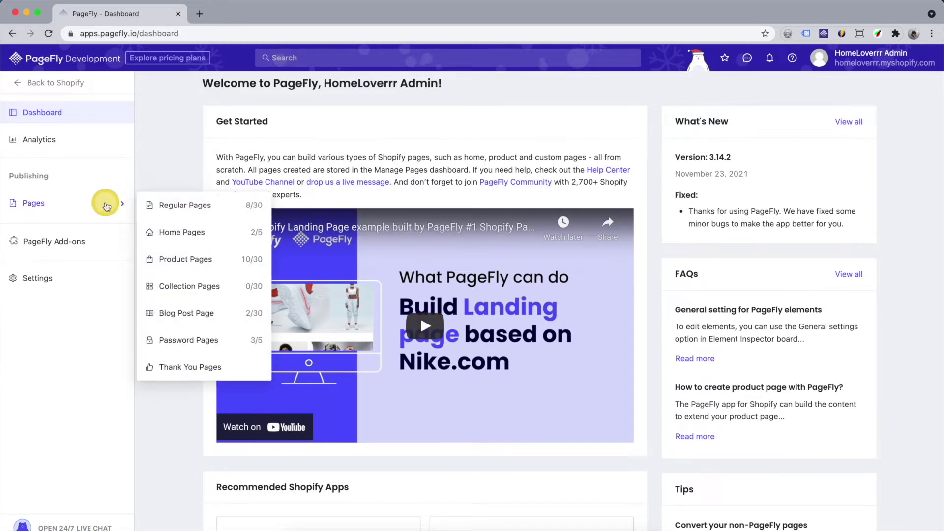
left_click(151, 208)
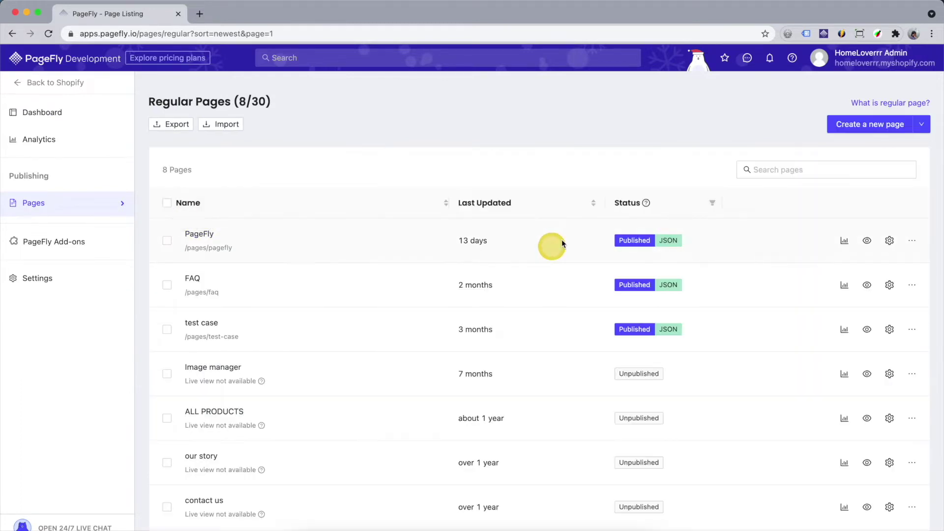
left_click(166, 203)
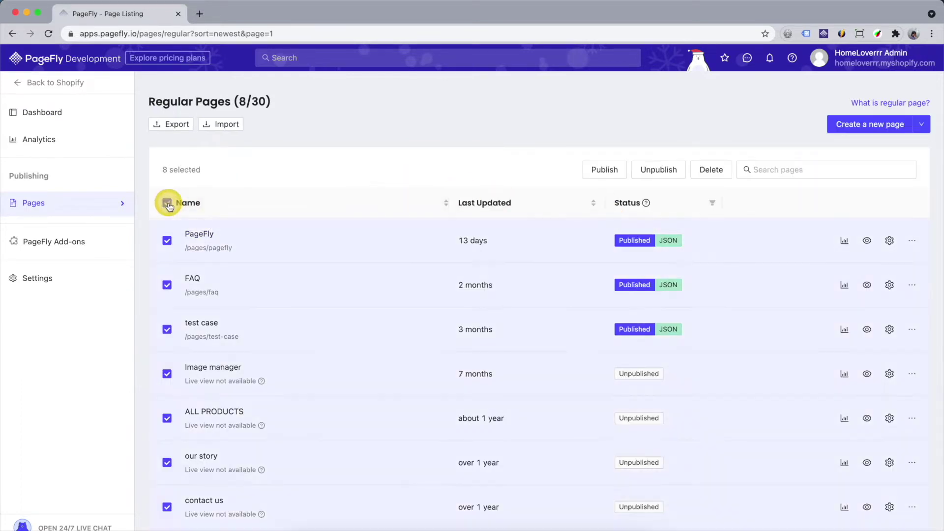
left_click(658, 170)
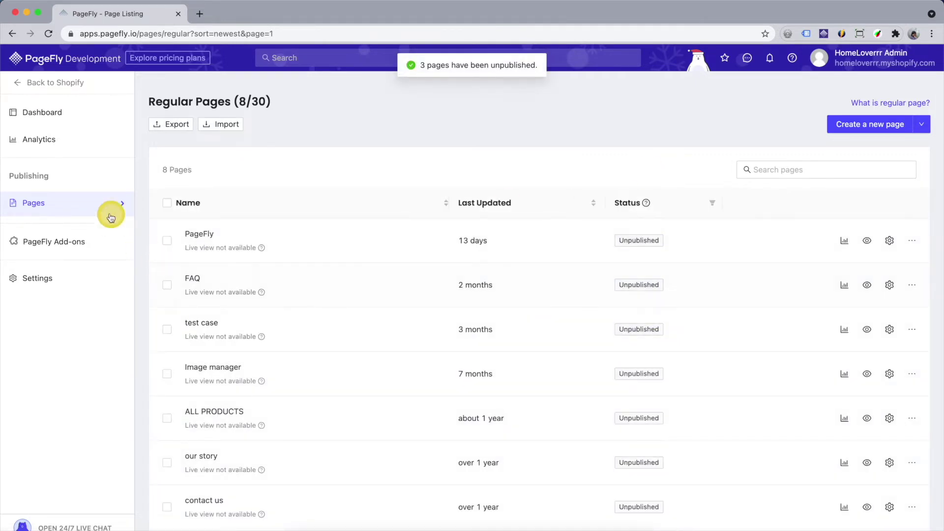
Unpublish the 'homepage' entry under PageFly Home Pages.
left_click(126, 213)
left_click(175, 231)
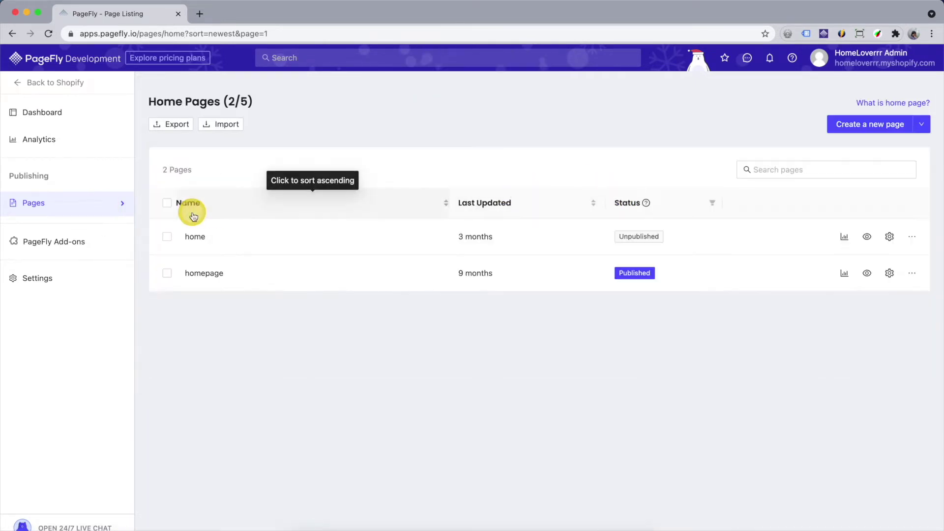
left_click(171, 278)
left_click(664, 166)
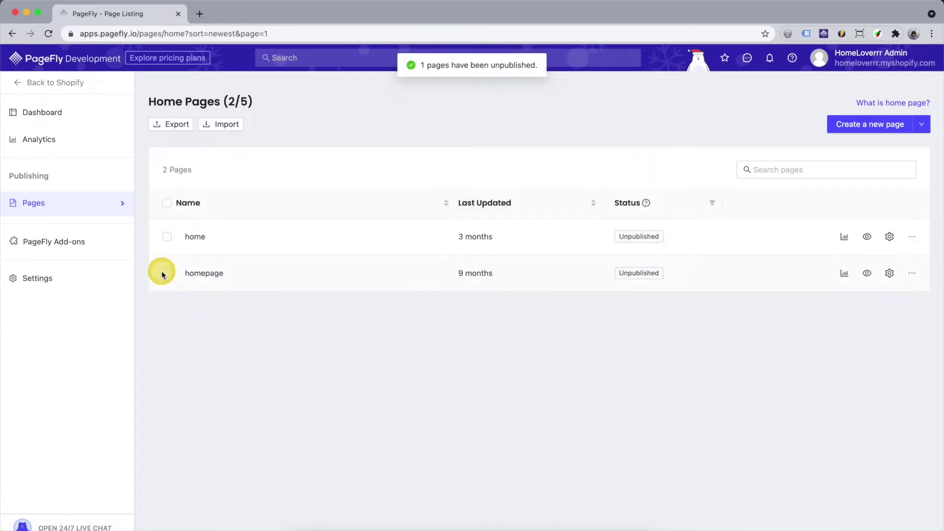
Uninstall PageFly from Settings > Account, choosing Remove all data and acknowledging the consequences.
left_click(59, 283)
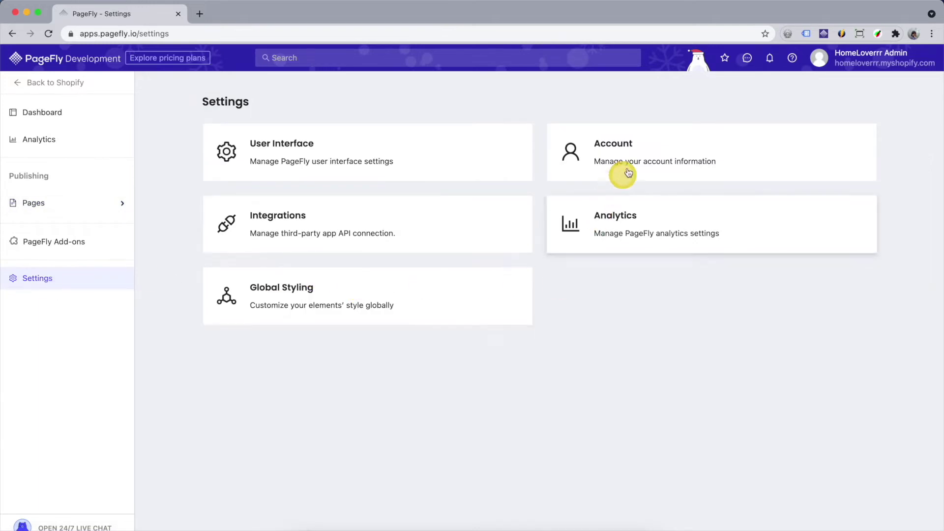
left_click(637, 157)
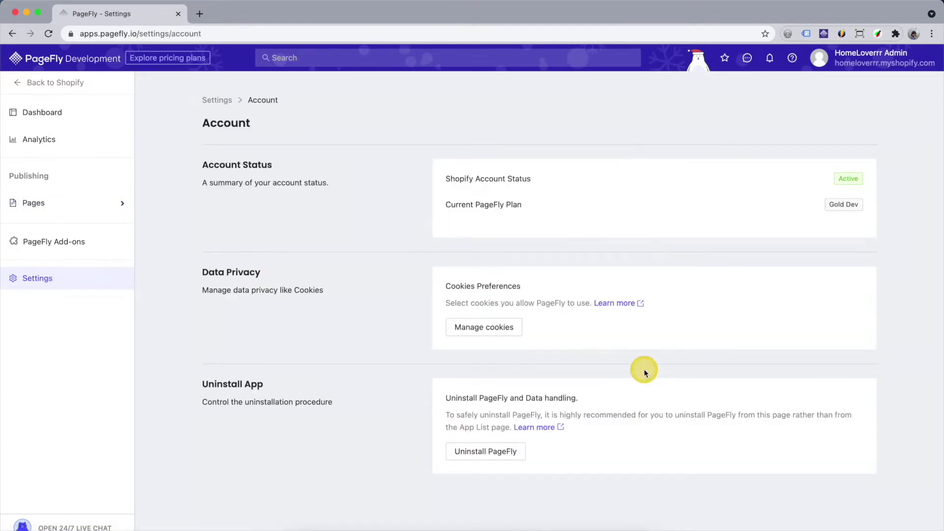
left_click(492, 452)
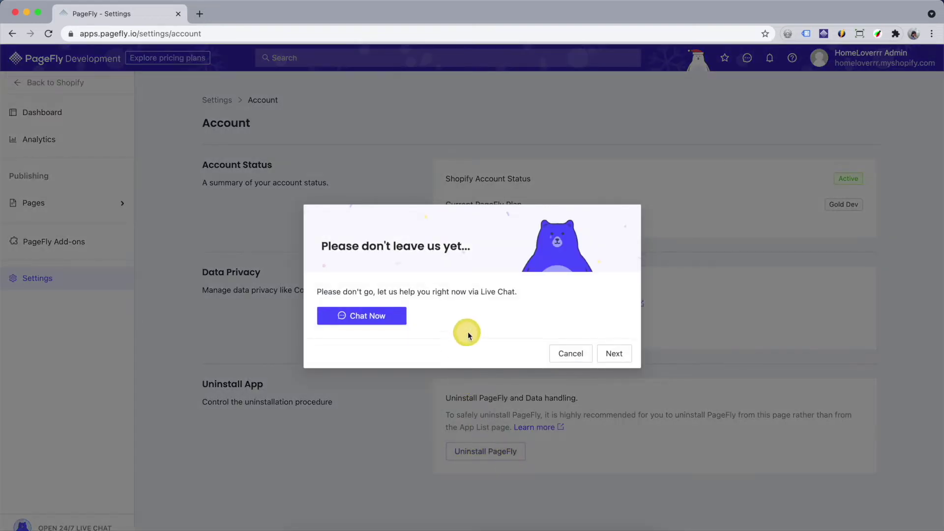
left_click(612, 353)
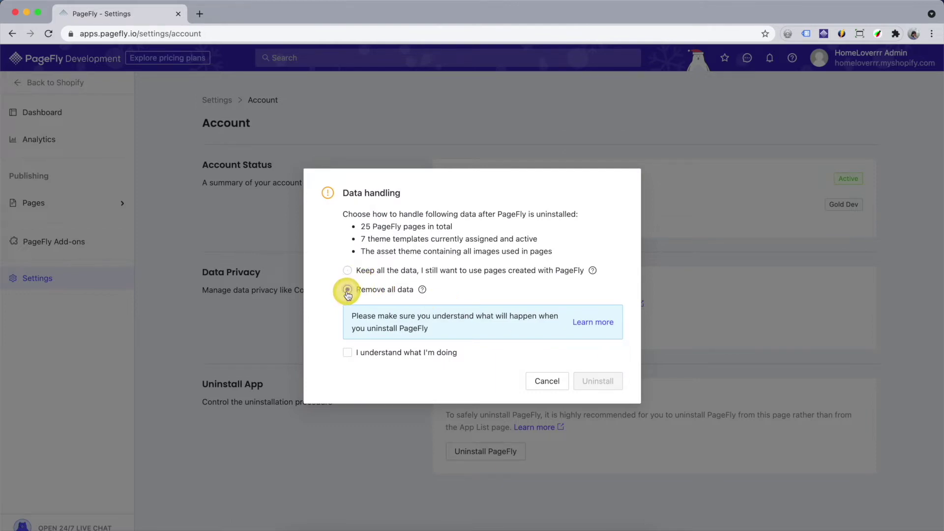
left_click(347, 290)
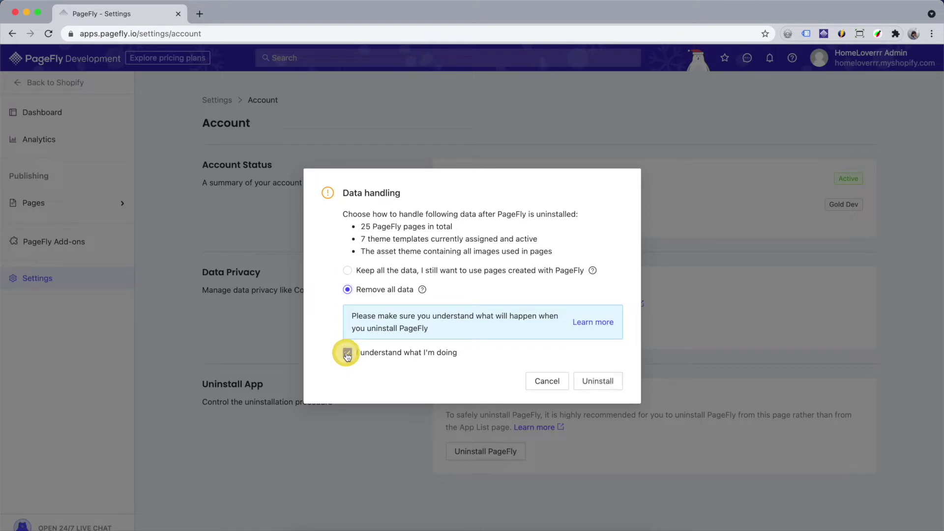
left_click(347, 353)
left_click(596, 382)
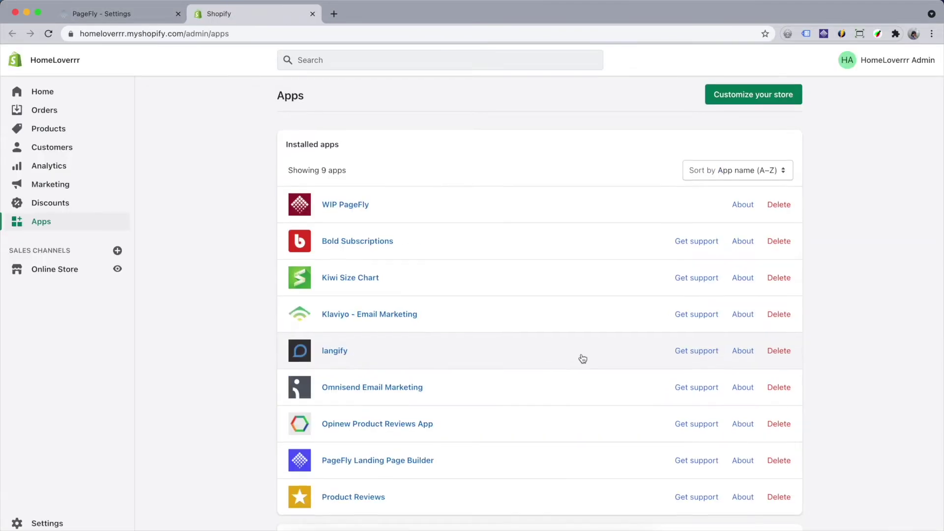
Delete PageFly Landing Page Builder from the store's installed Apps list.
scroll(582, 358, "down", 2)
left_click(778, 406)
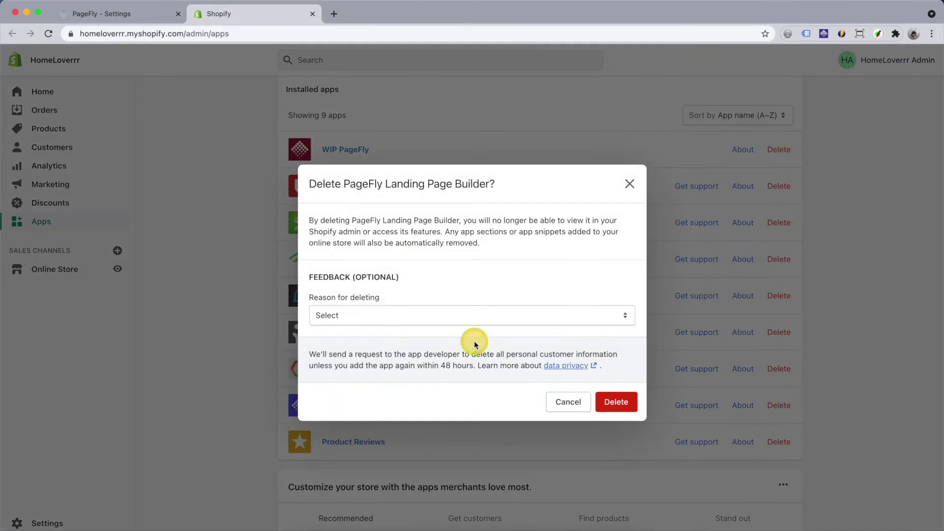
left_click(600, 403)
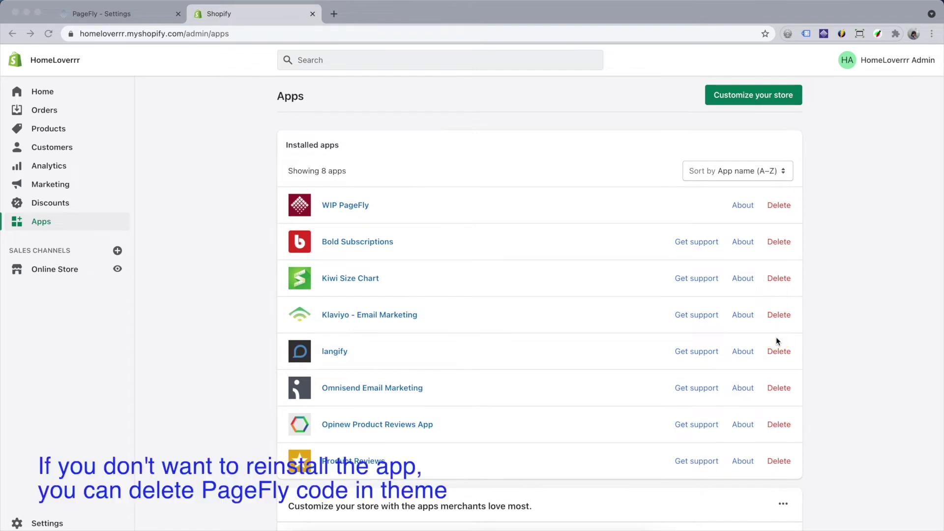
Choose Edit code for the live Debut theme under Online Store > Themes.
left_click(544, 303)
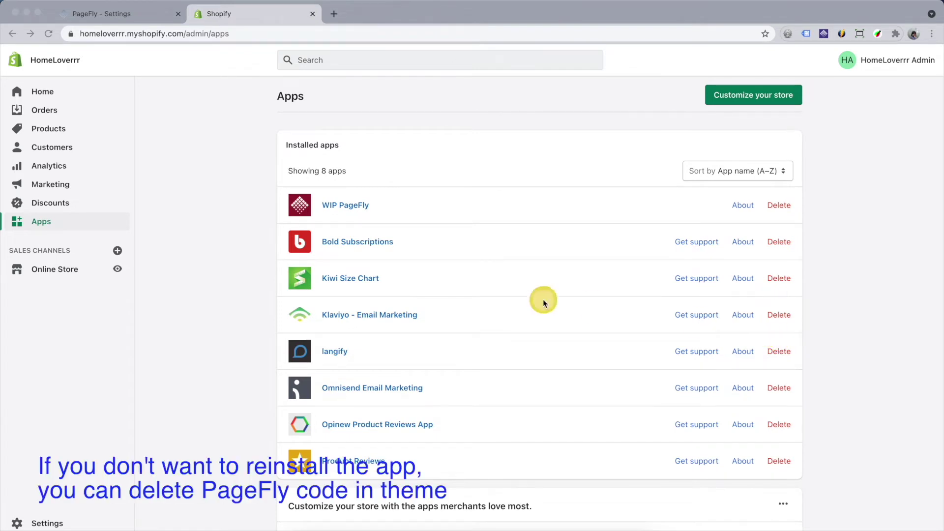
left_click(68, 276)
left_click(67, 291)
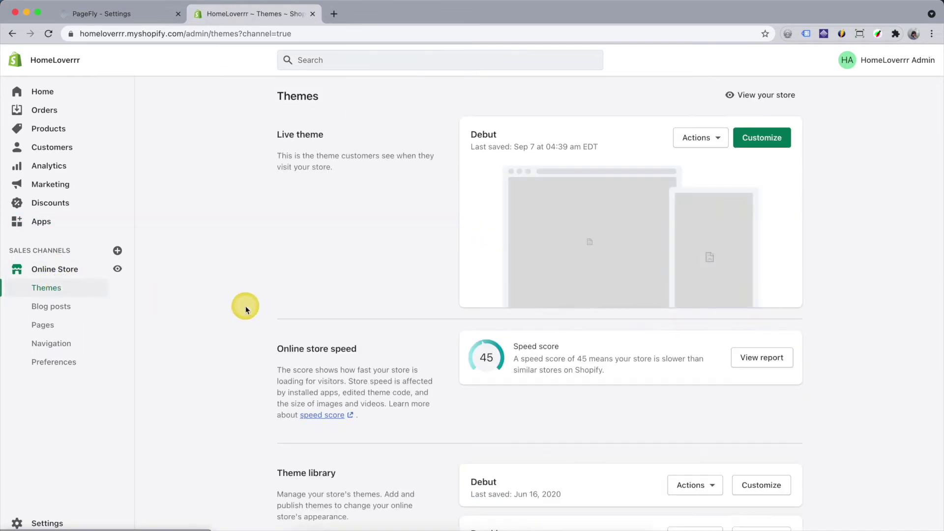
left_click(716, 138)
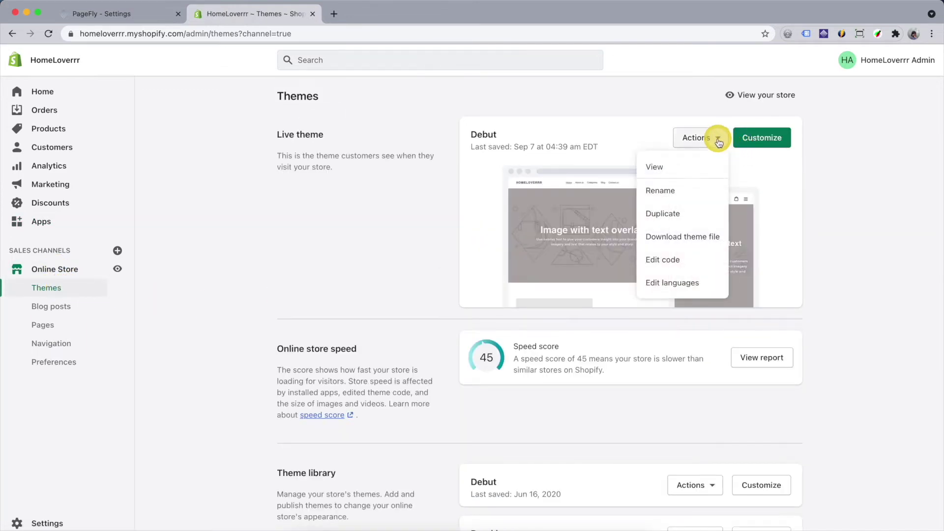
left_click(676, 260)
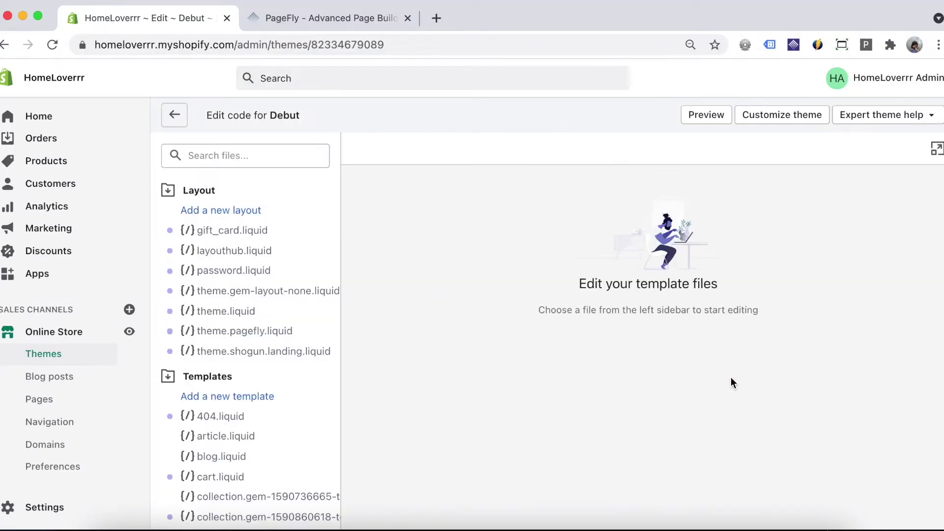
Search theme files for 'pagefly' and open theme.pagefly.liquid plus the PageFly page and collection templates.
left_click(256, 158)
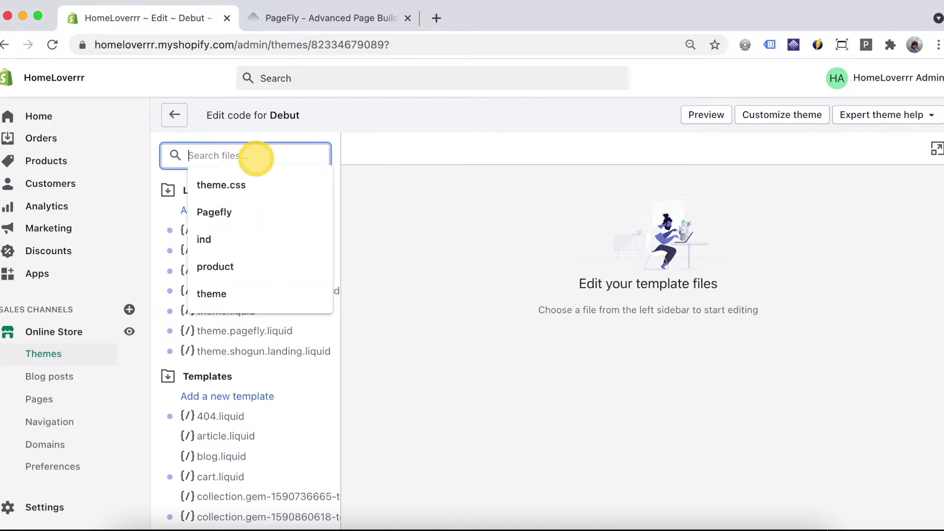
type("pag")
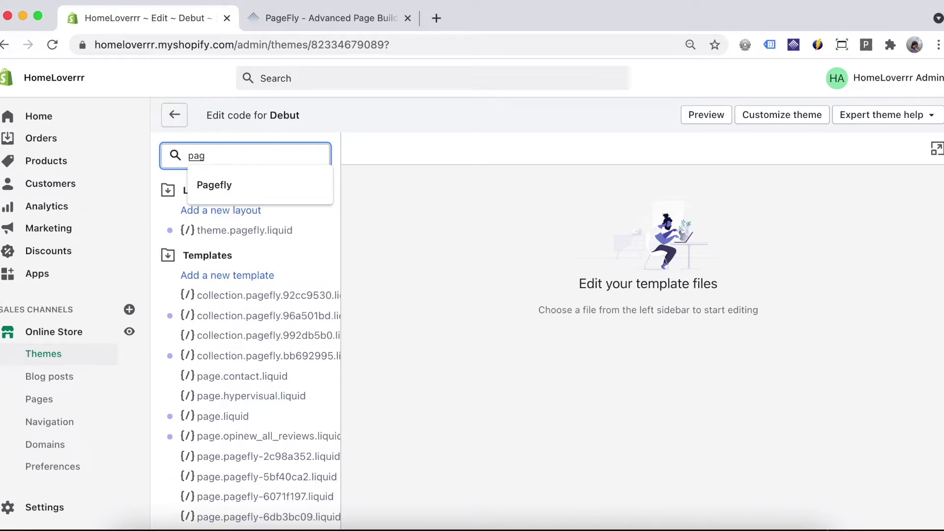
type("efly")
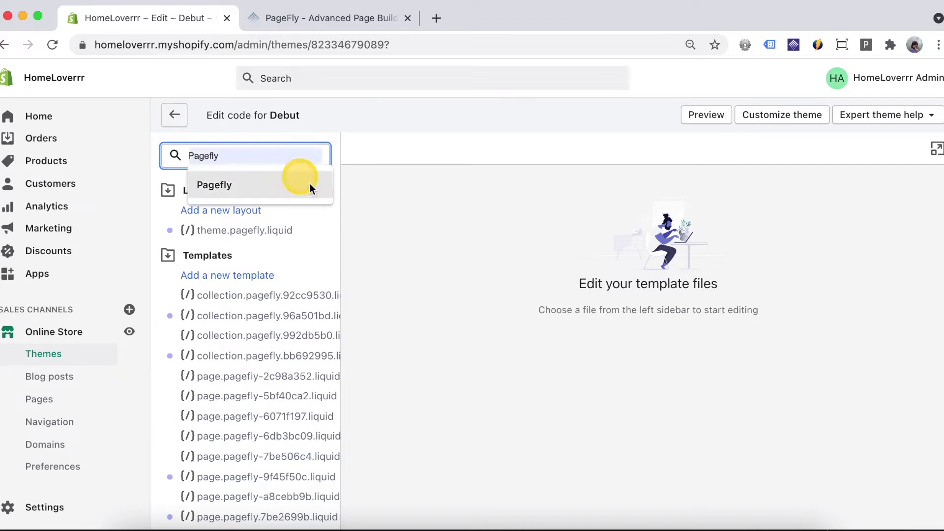
scroll(299, 402, "down", 4)
scroll(300, 402, "up", 5)
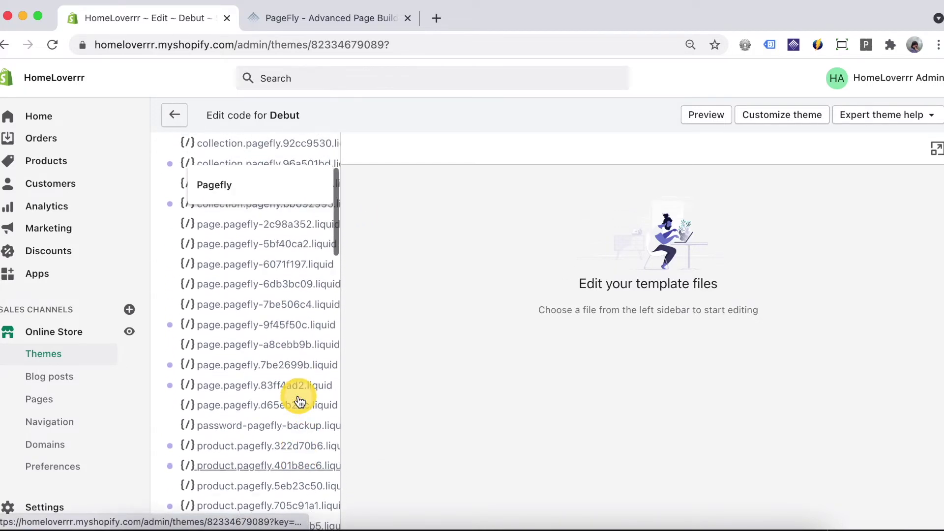
left_click(323, 238)
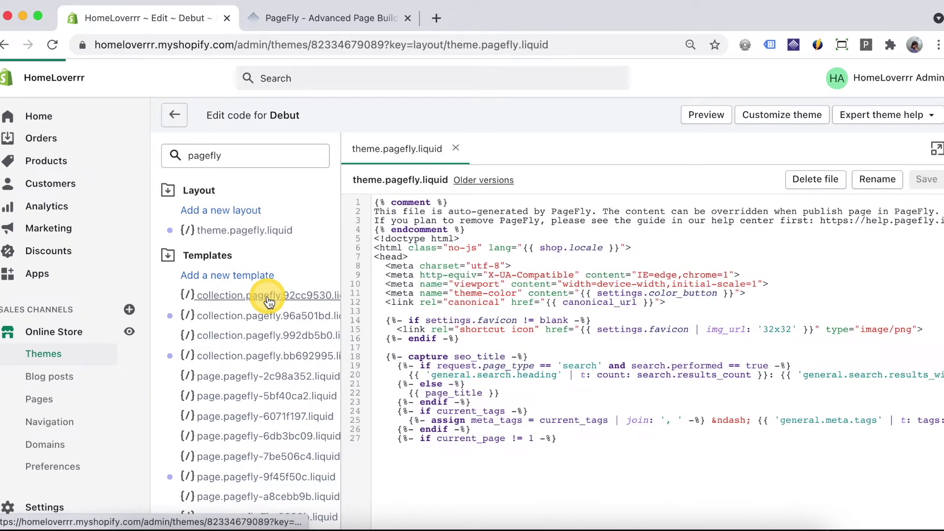
left_click(269, 301)
left_click(268, 316)
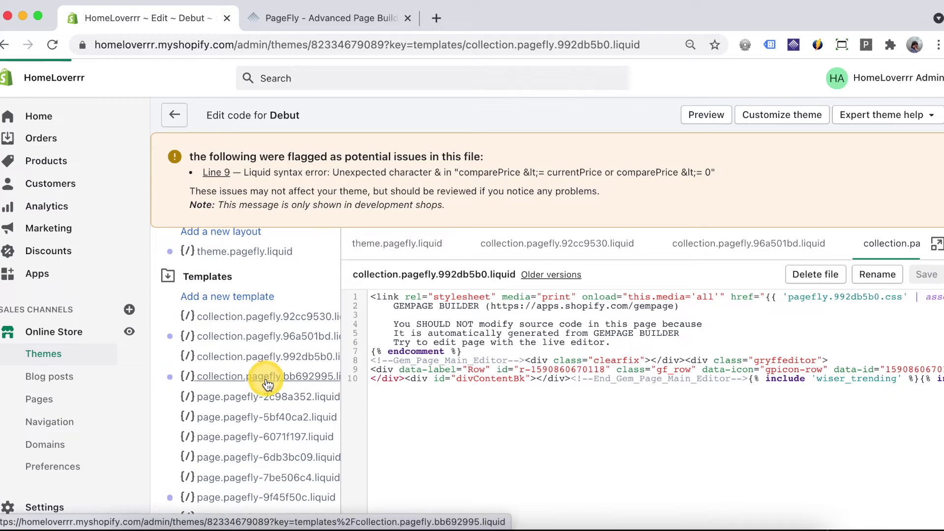
left_click(267, 380)
left_click(272, 303)
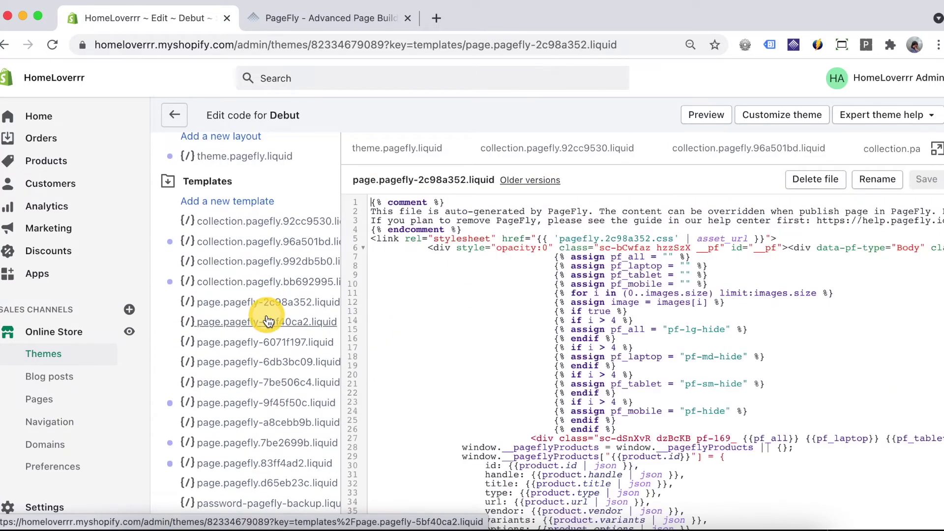
left_click(268, 321)
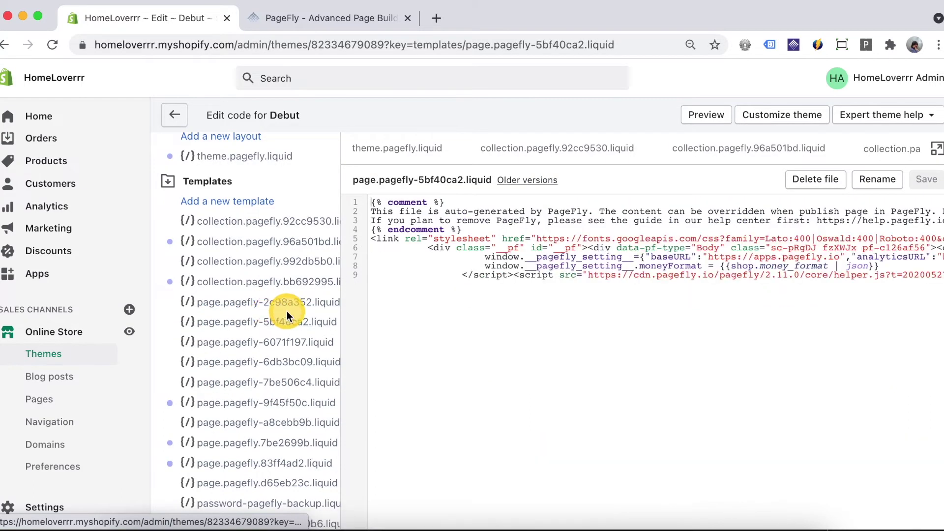
Delete page.pagefly-5bf40ca2.liquid and page.pagefly-2c98a352.liquid.
left_click(815, 179)
left_click(623, 231)
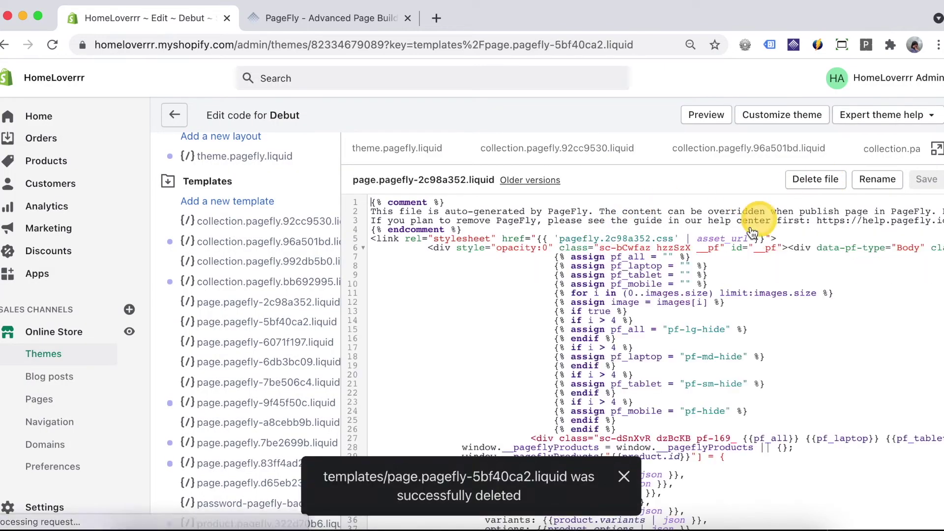
left_click(815, 179)
left_click(632, 219)
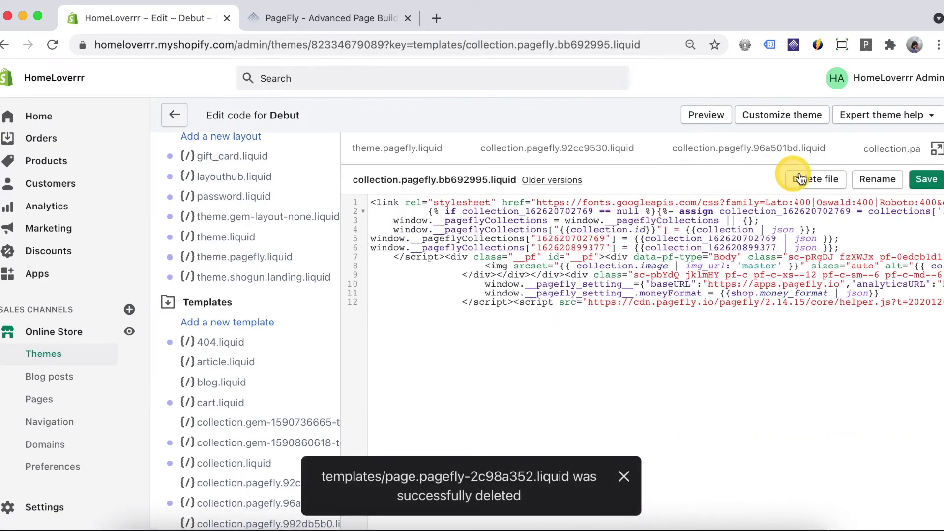
Delete the collection.pagefly bb692995, 992db5b0 and 96a501bd liquid files.
left_click(815, 179)
left_click(634, 219)
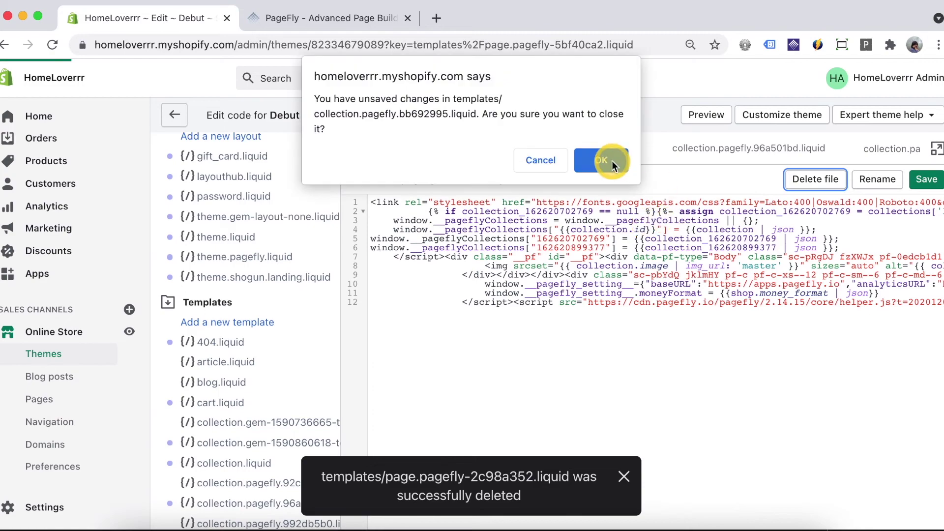
left_click(612, 161)
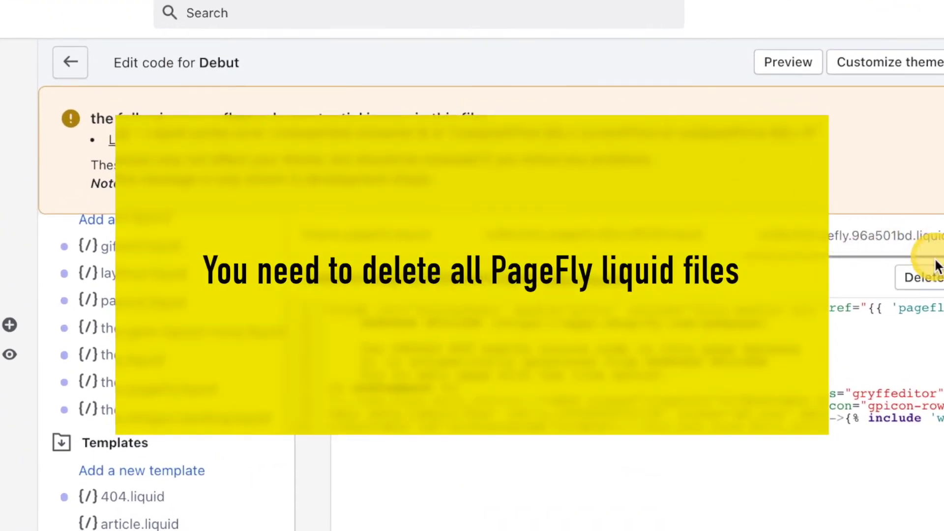
left_click(814, 274)
left_click(702, 204)
left_click(924, 156)
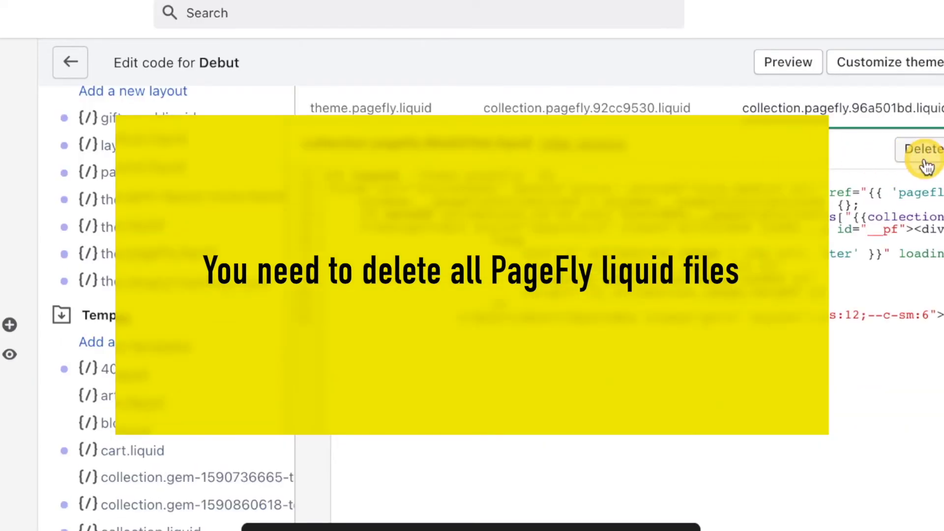
left_click(699, 210)
left_click(657, 222)
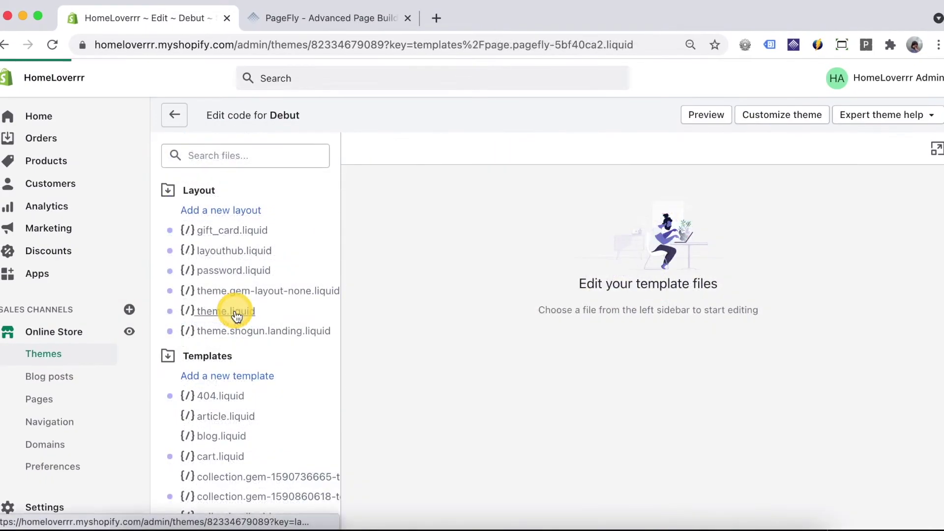
Remove the {% render 'pagefly-header' %} line from theme.liquid and save.
left_click(213, 242)
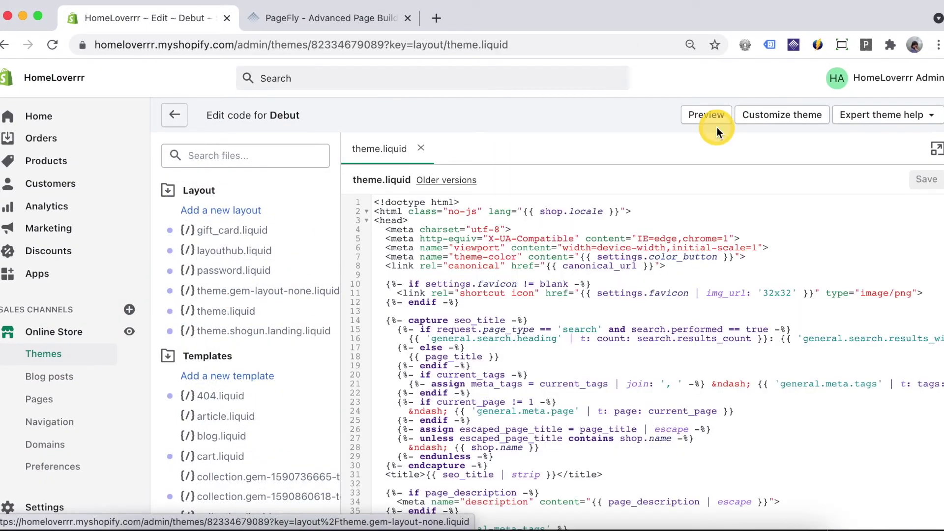
key("super+f")
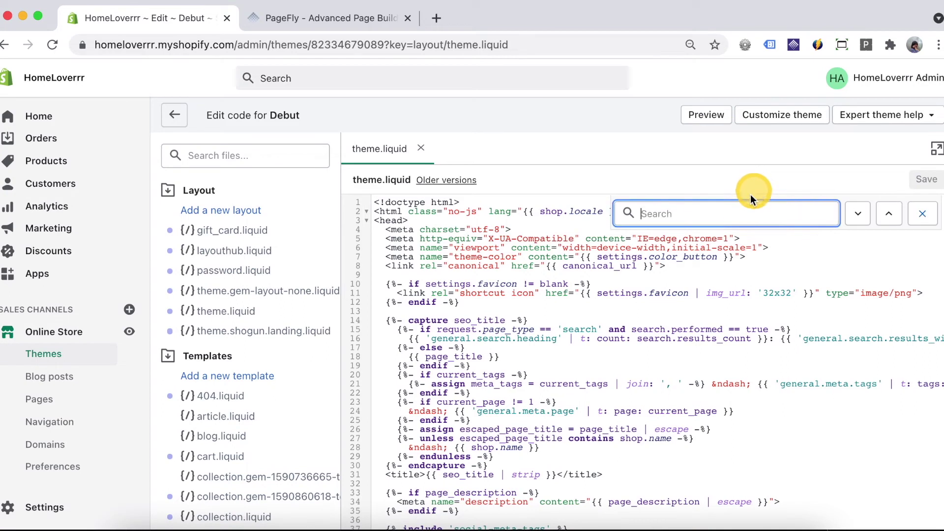
type("pagefl")
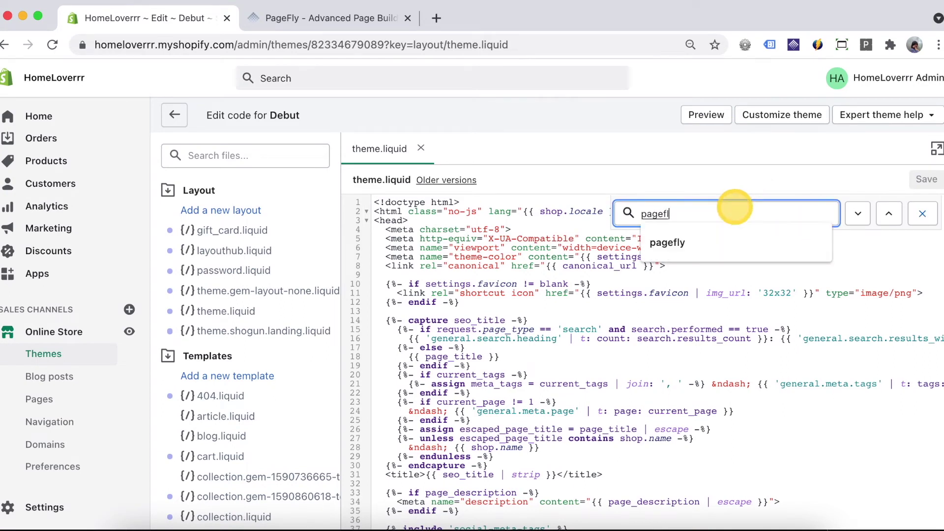
type("y")
key("Return")
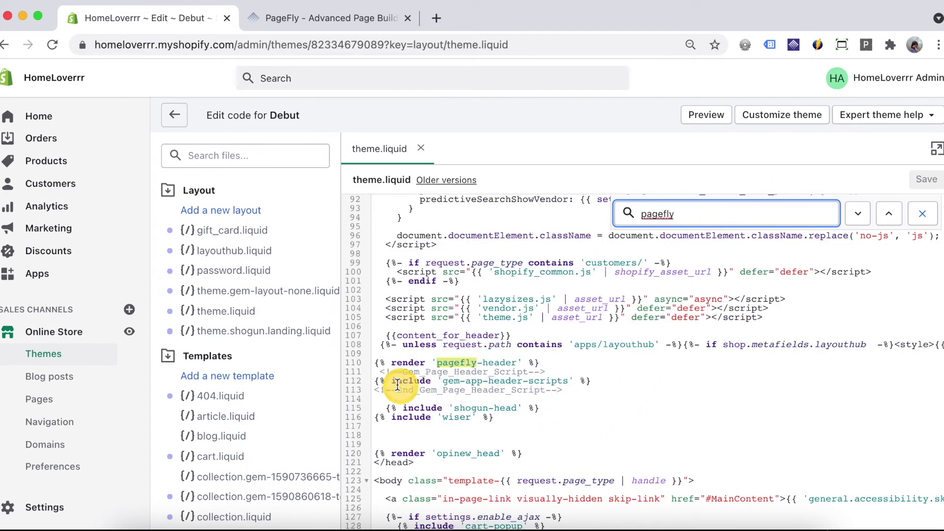
left_click_drag(541, 363, 385, 364)
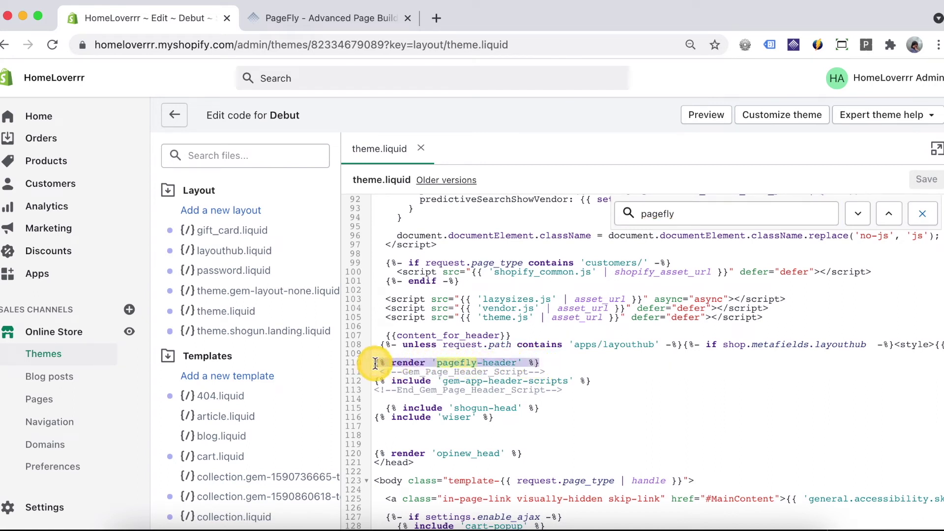
key("BackSpace")
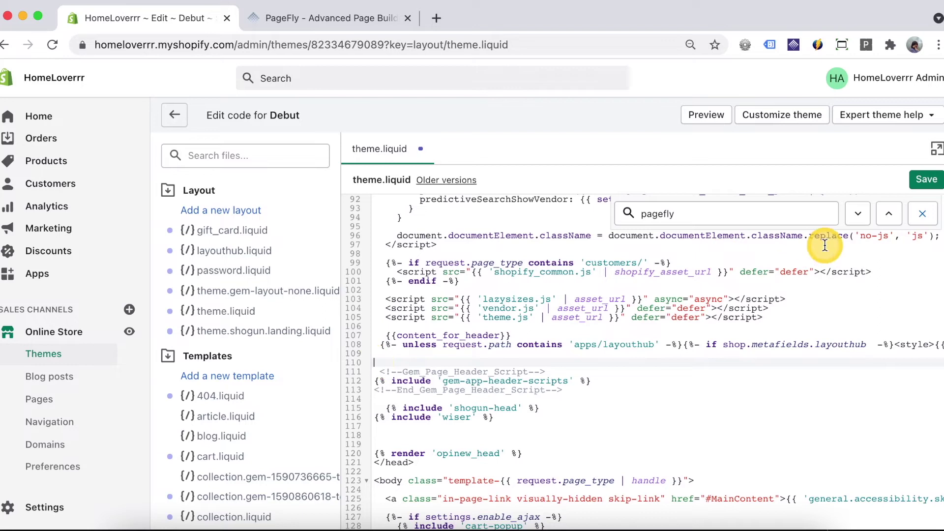
left_click(923, 183)
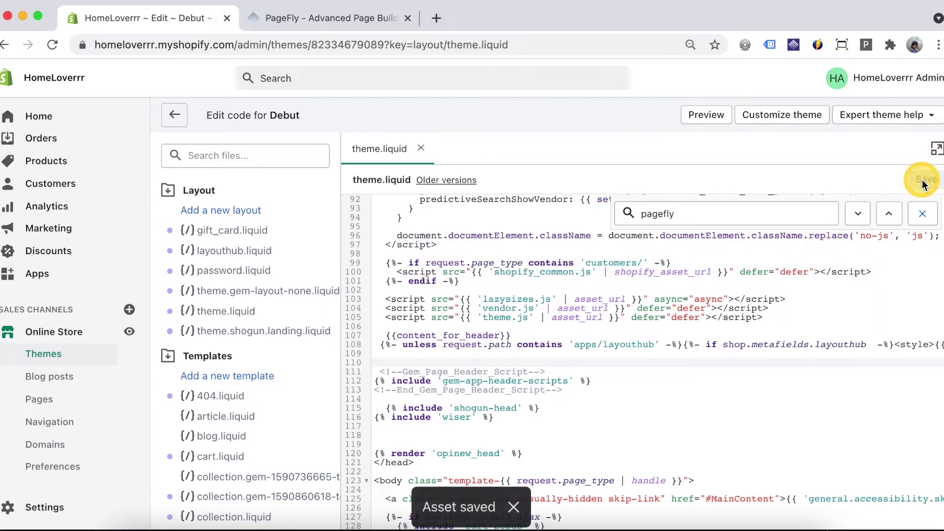
Delete the whole "pagefly" block from Locales/en.default.json and save the file.
scroll(197, 462, "down", 15)
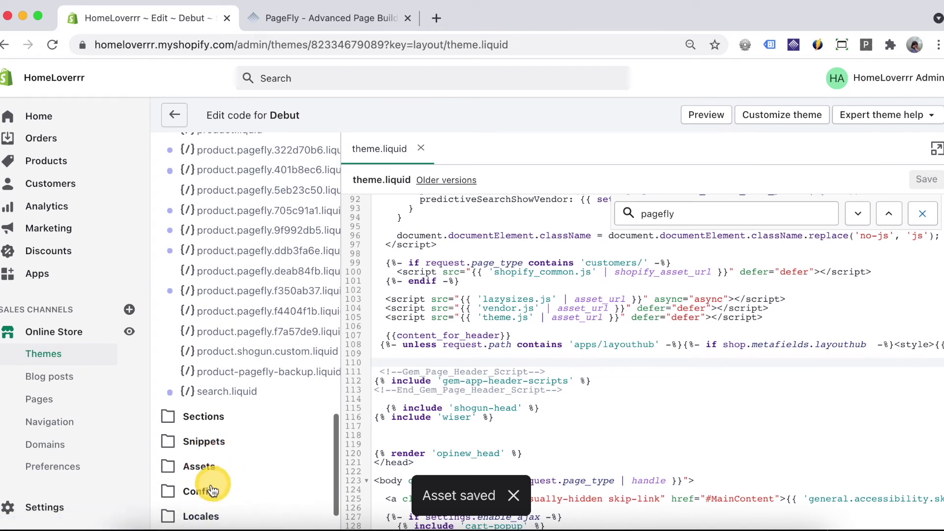
left_click(199, 513)
scroll(209, 517, "down", 3)
scroll(211, 511, "down", 2)
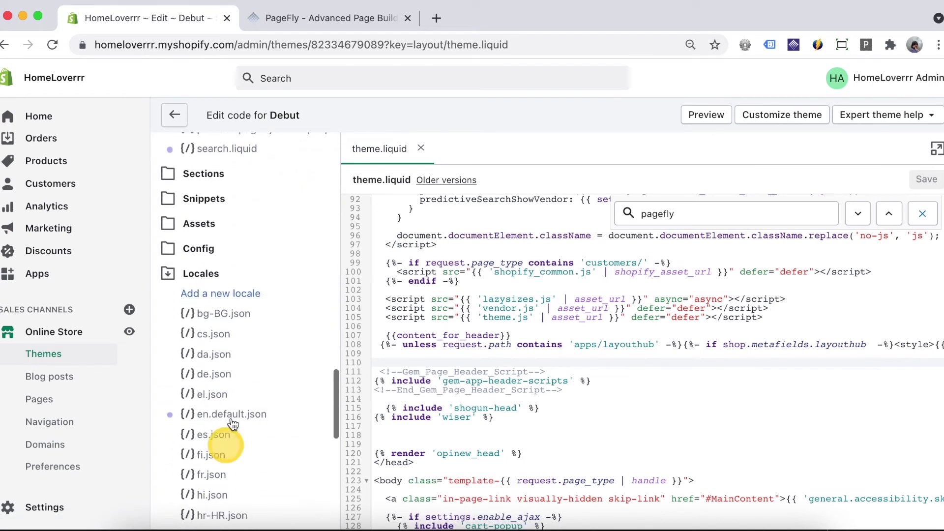
left_click(236, 416)
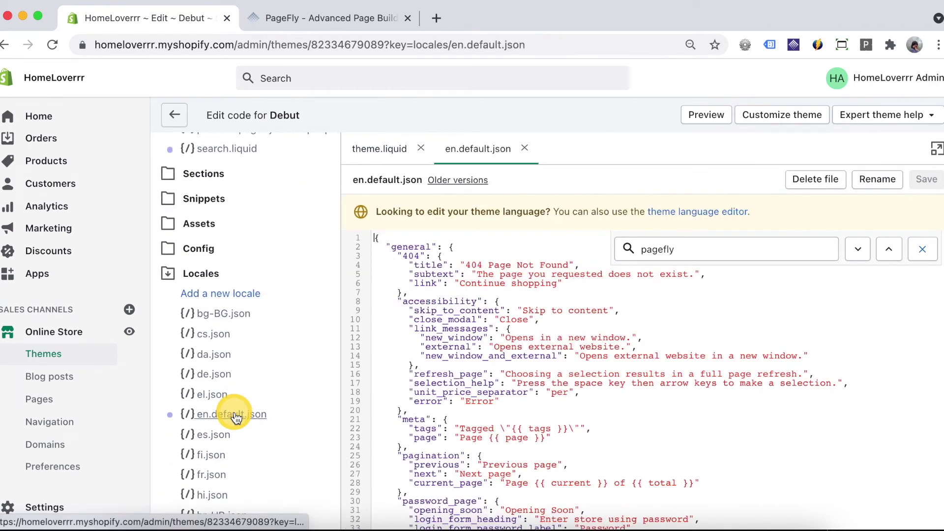
left_click(693, 249)
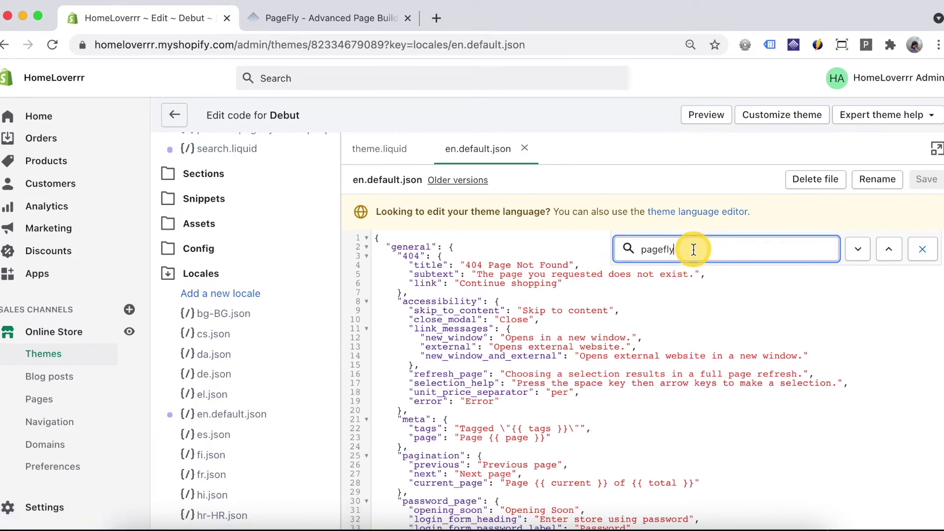
key("Return")
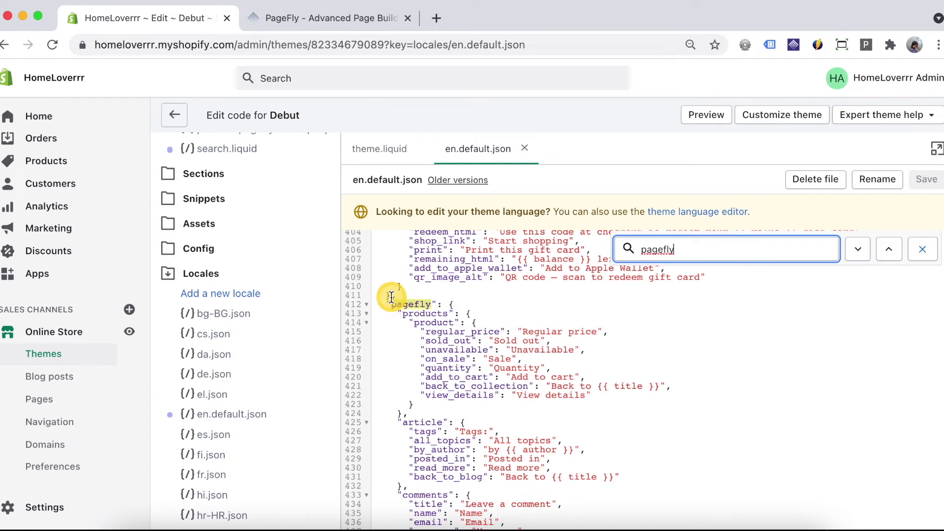
left_click_drag(392, 296, 403, 447)
key("BackSpace")
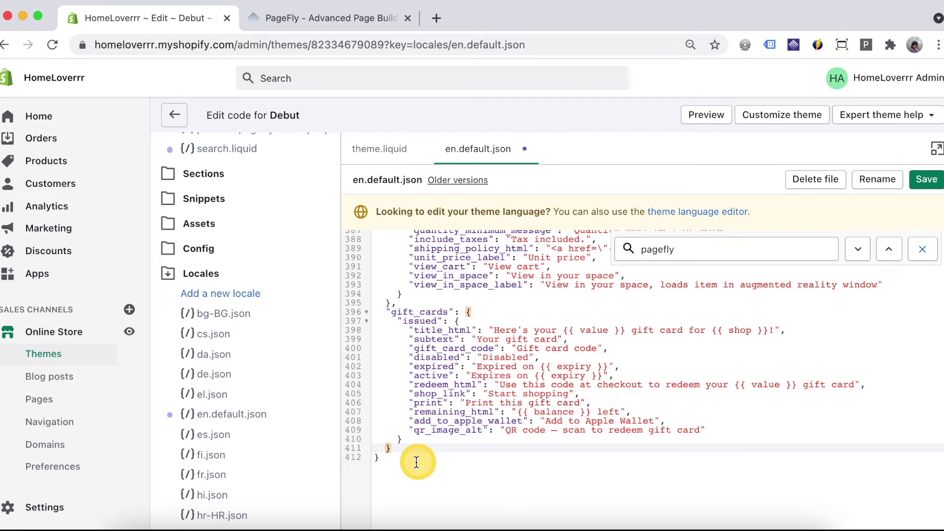
left_click(927, 182)
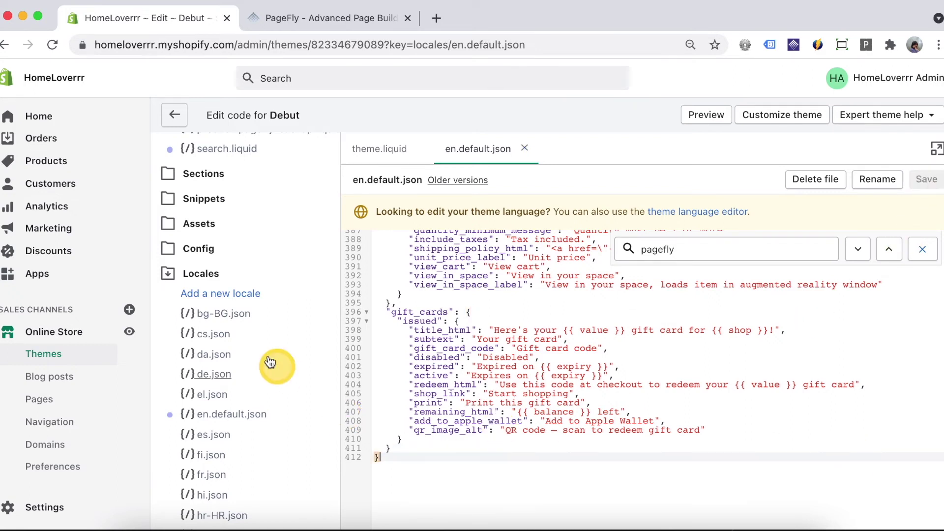
scroll(270, 361, "up", 20)
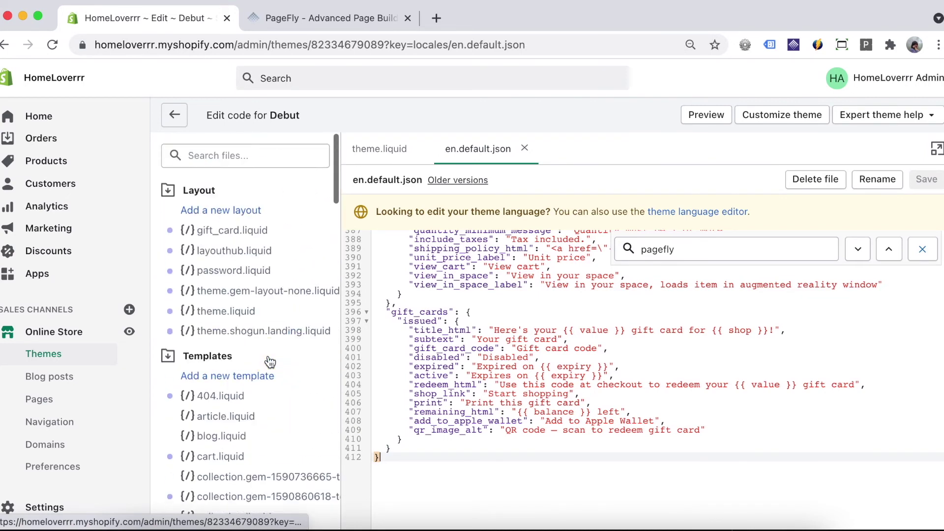
Find and open product.liquid, collection.liquid and index.liquid from the file search.
left_click(246, 148)
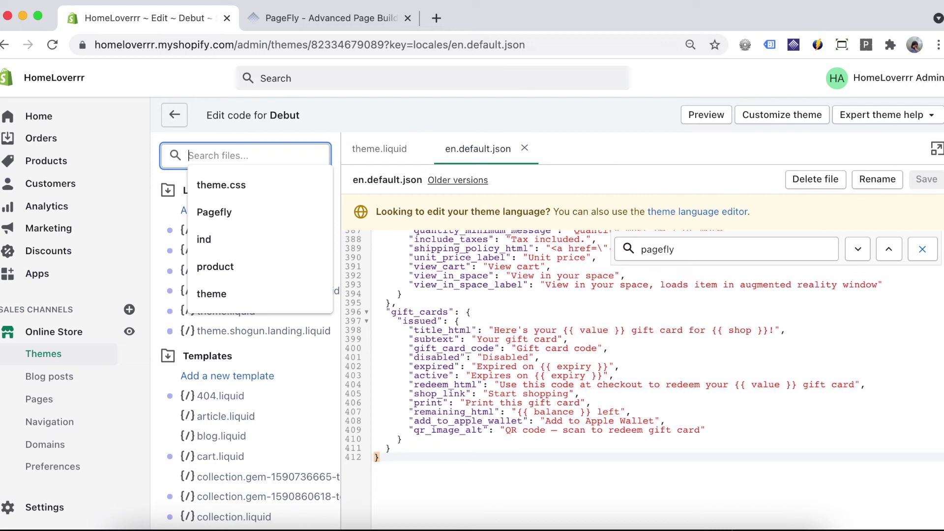
type("product")
left_click(253, 320)
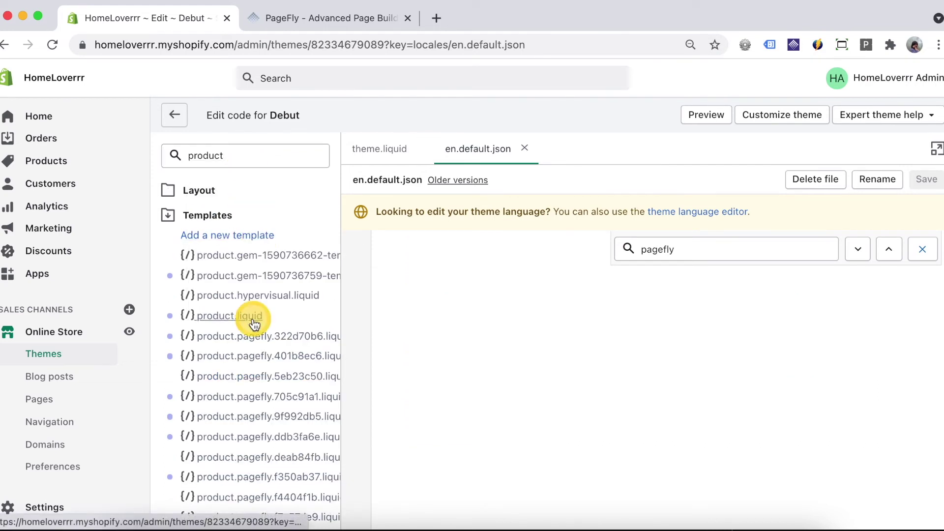
double_click(217, 155)
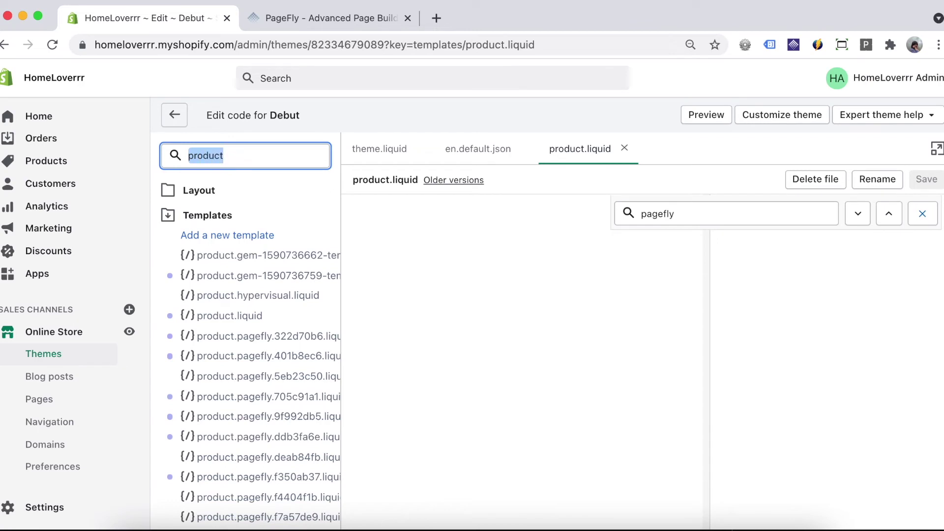
type("collection")
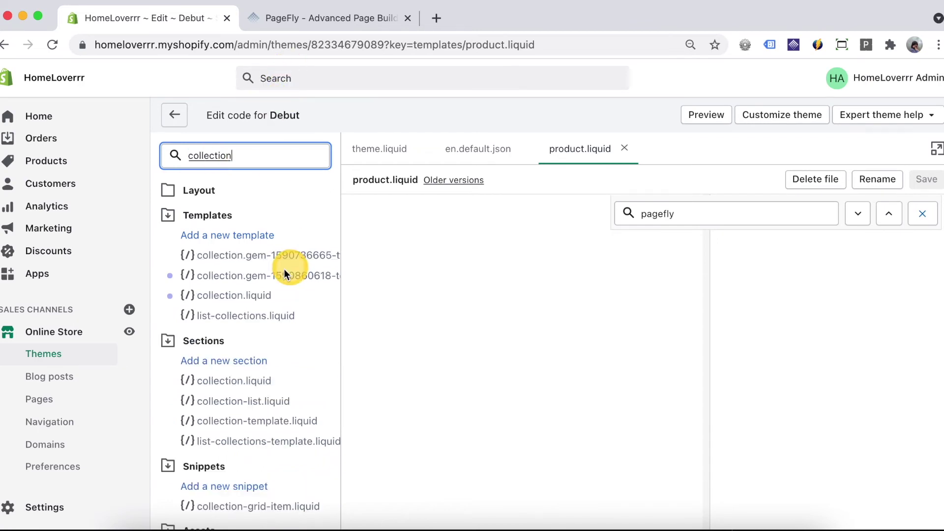
left_click(253, 297)
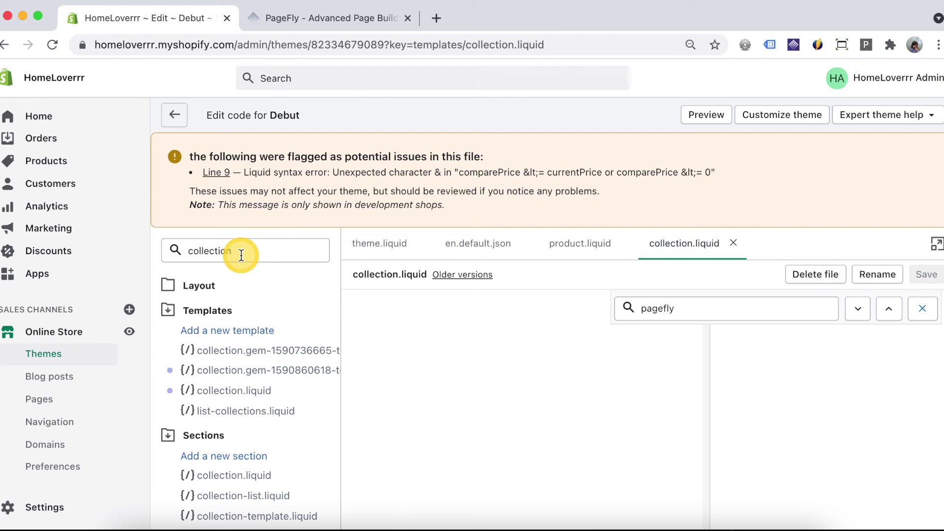
double_click(242, 254)
type("inde")
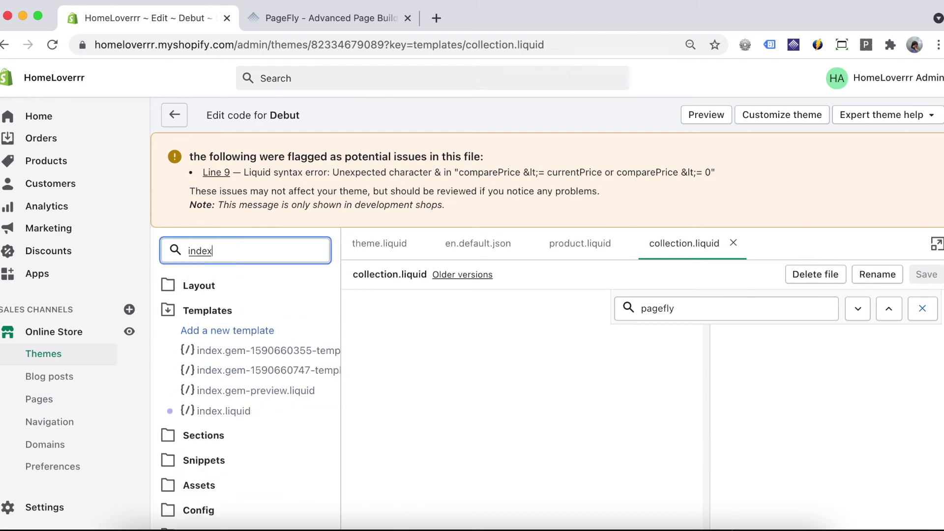
type("x")
left_click(238, 411)
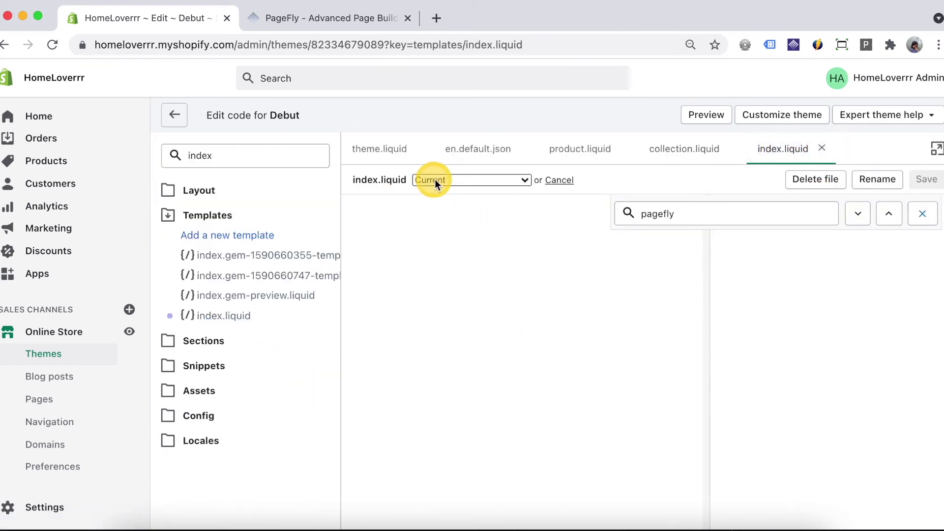
Load the original version of index.liquid, then revert collection.liquid to its May 30 original and save.
left_click(434, 179)
left_click(448, 225)
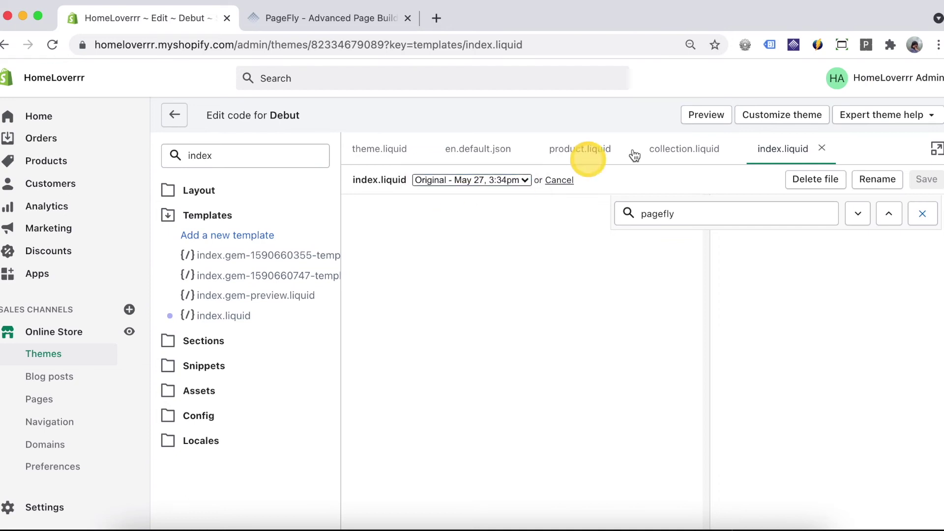
left_click(679, 147)
left_click(458, 276)
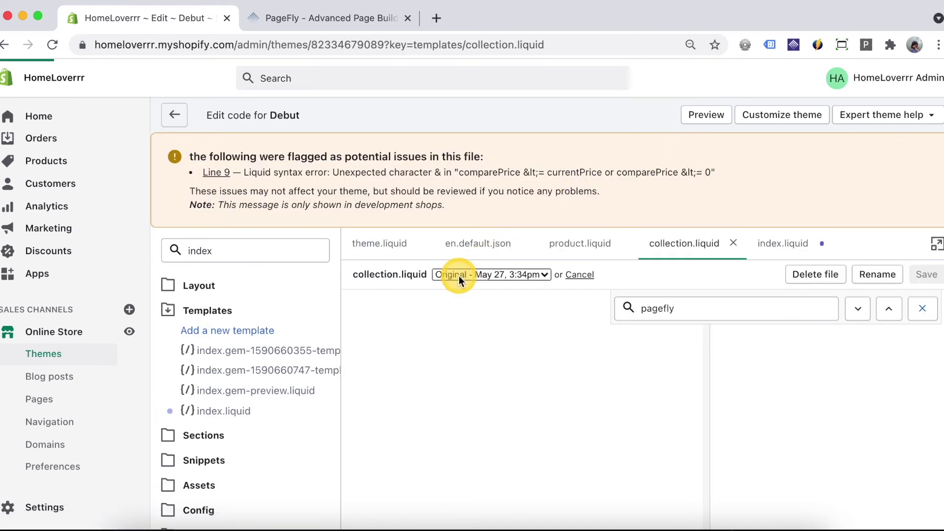
left_click(472, 274)
left_click(472, 319)
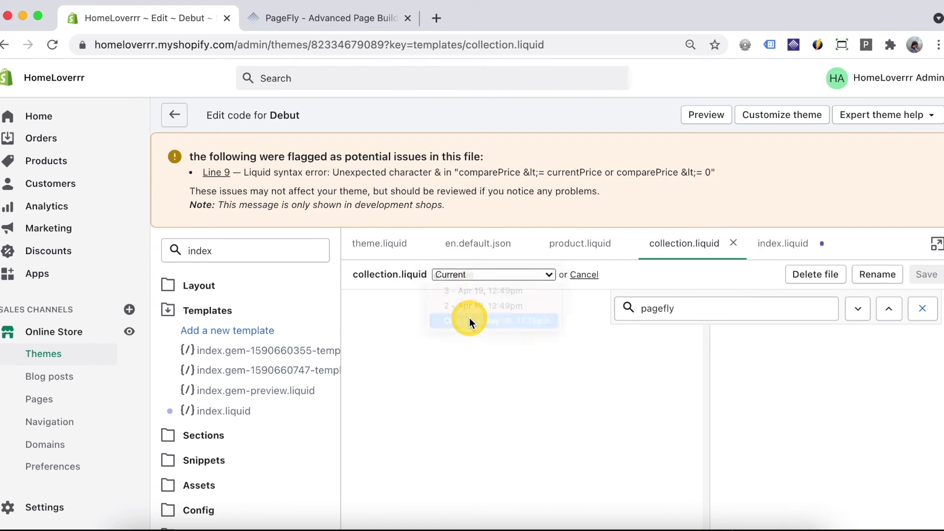
left_click(928, 182)
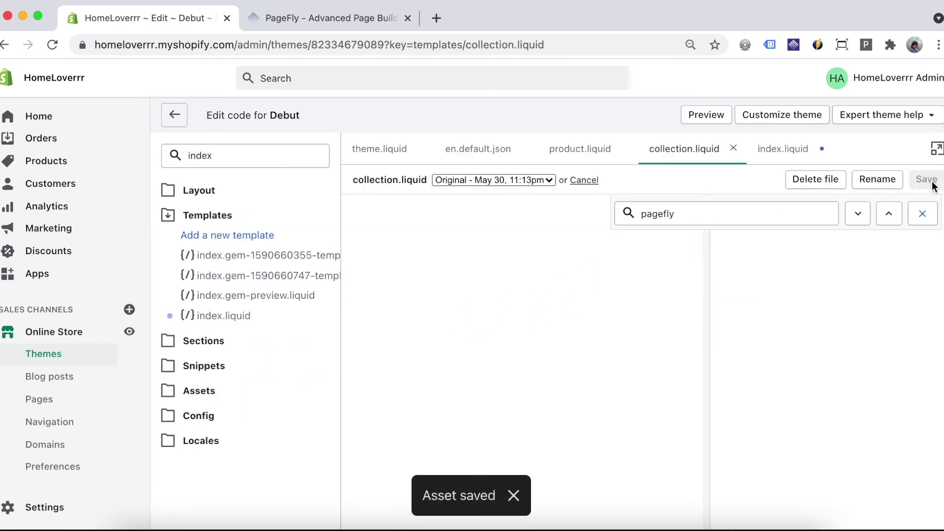
Revert product.liquid to its May 30 original version and save it.
left_click(598, 151)
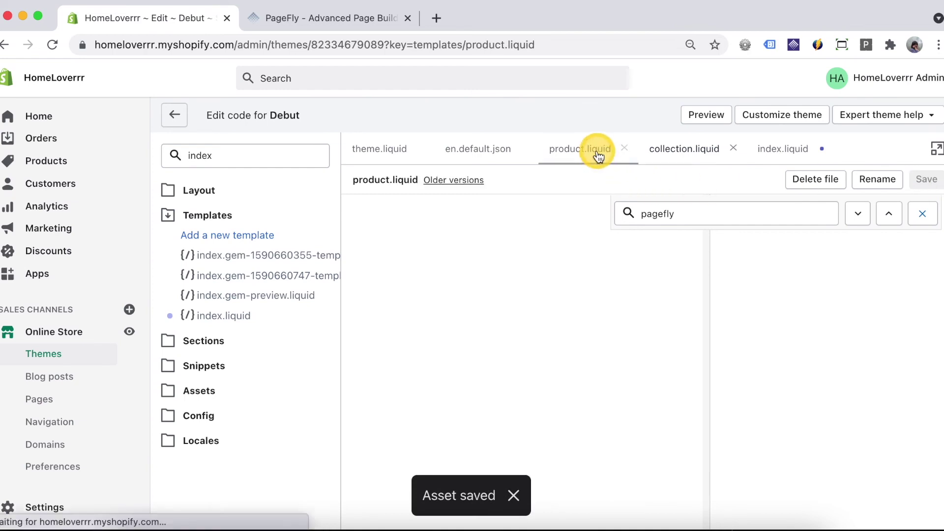
left_click(442, 181)
left_click(445, 180)
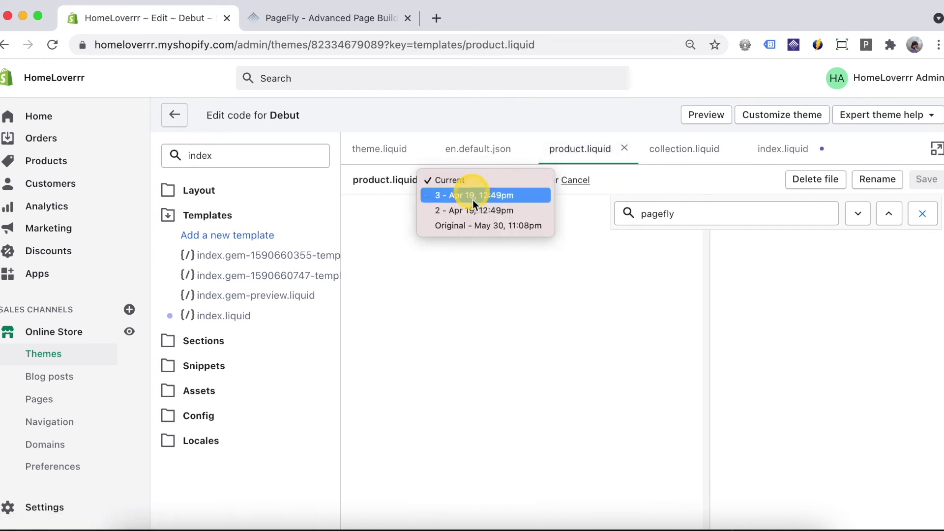
left_click(473, 225)
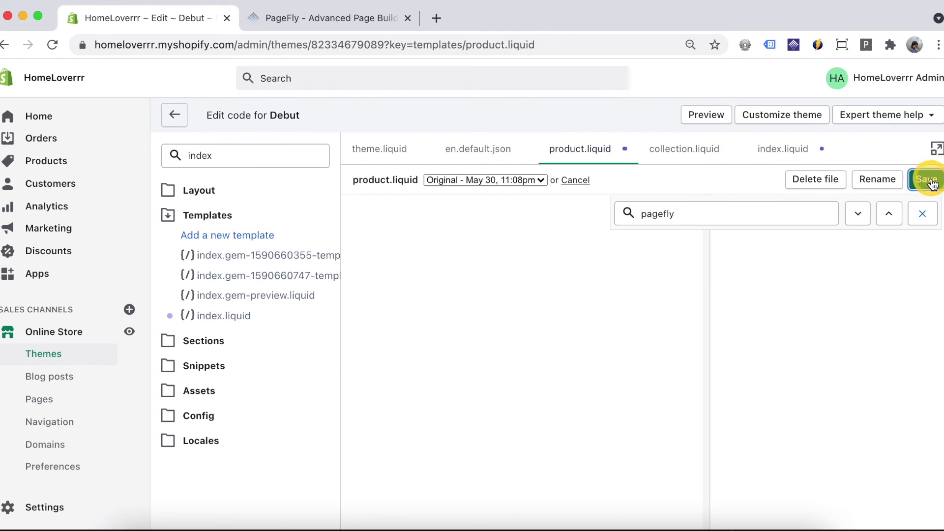
left_click(930, 181)
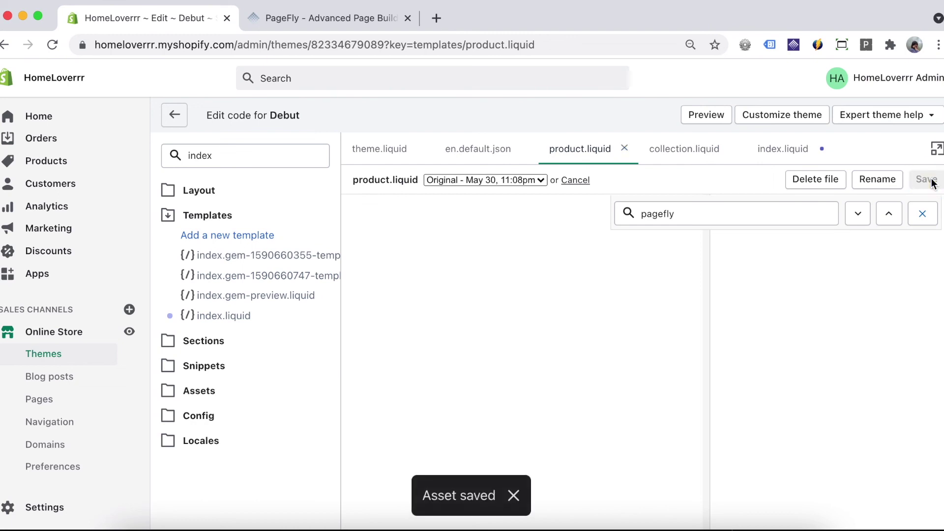